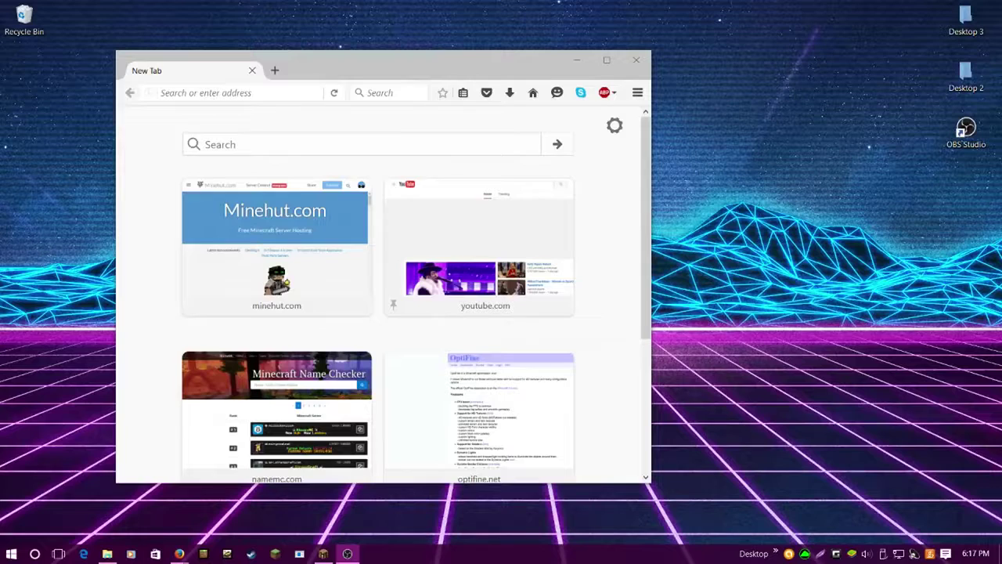
Bring the Firefox window showing the New Tab page to the front
click(441, 75)
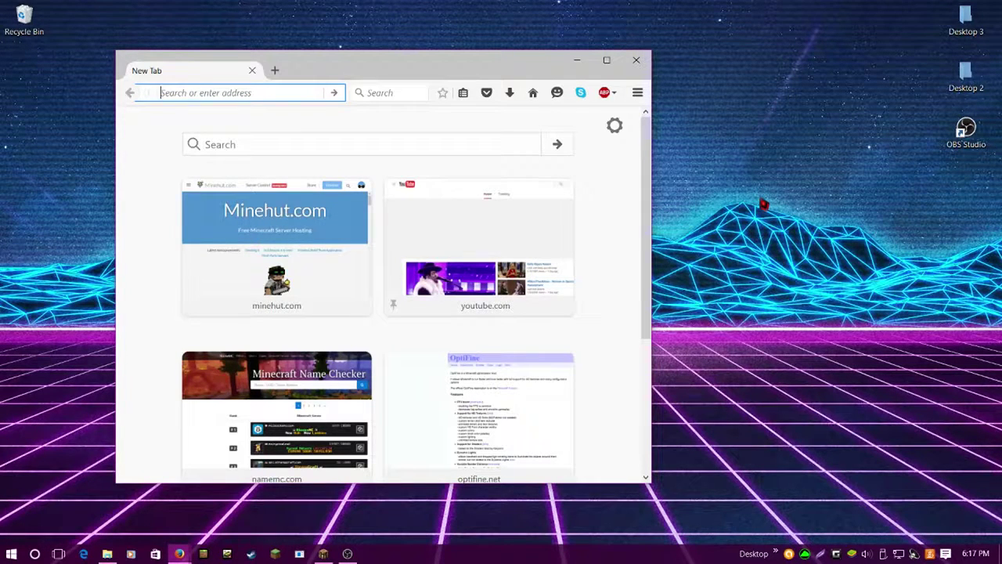
Load mcleaks.net from the address bar suggestion and maximize the Firefox window
text(mcleaks.net/)
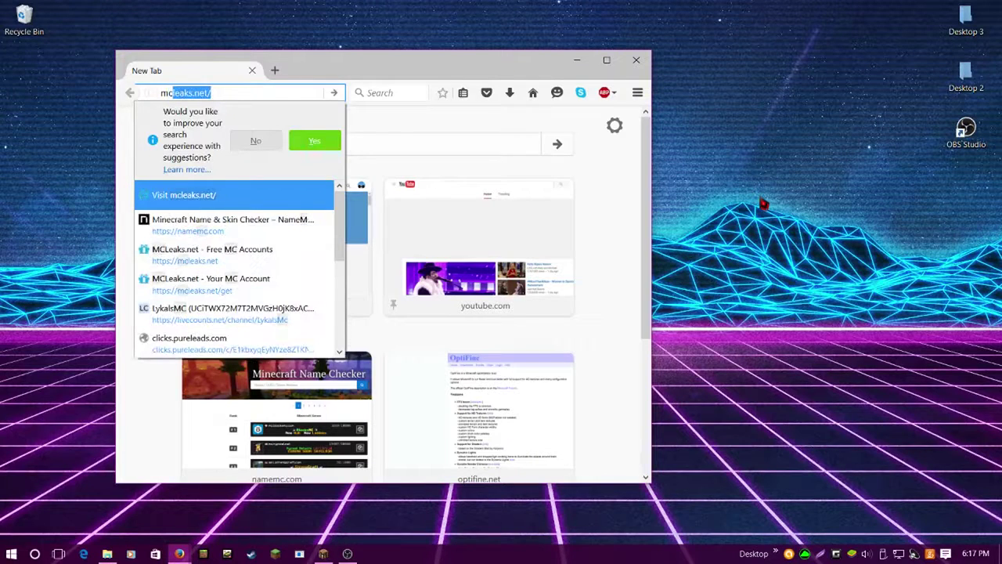
key(Return)
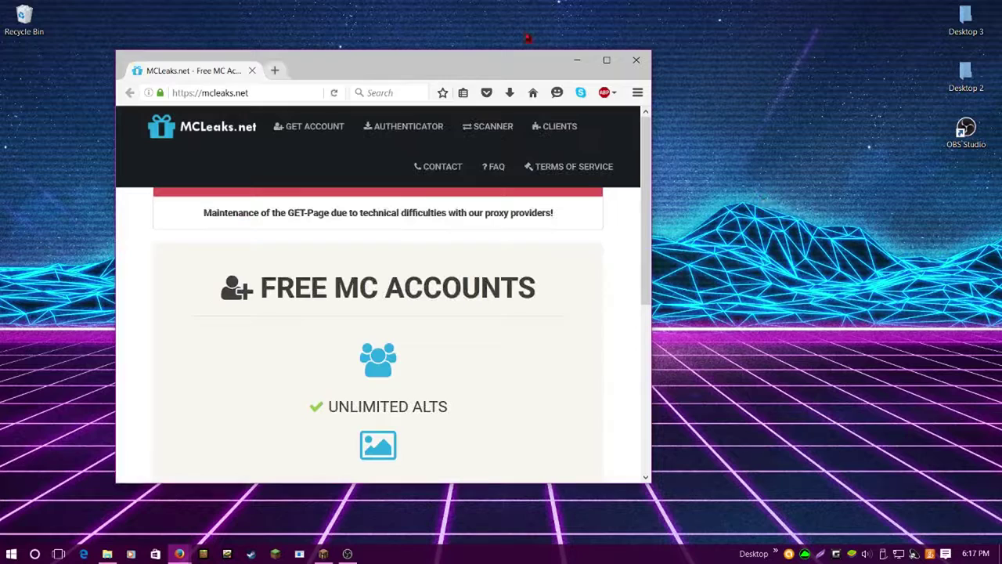
click(606, 61)
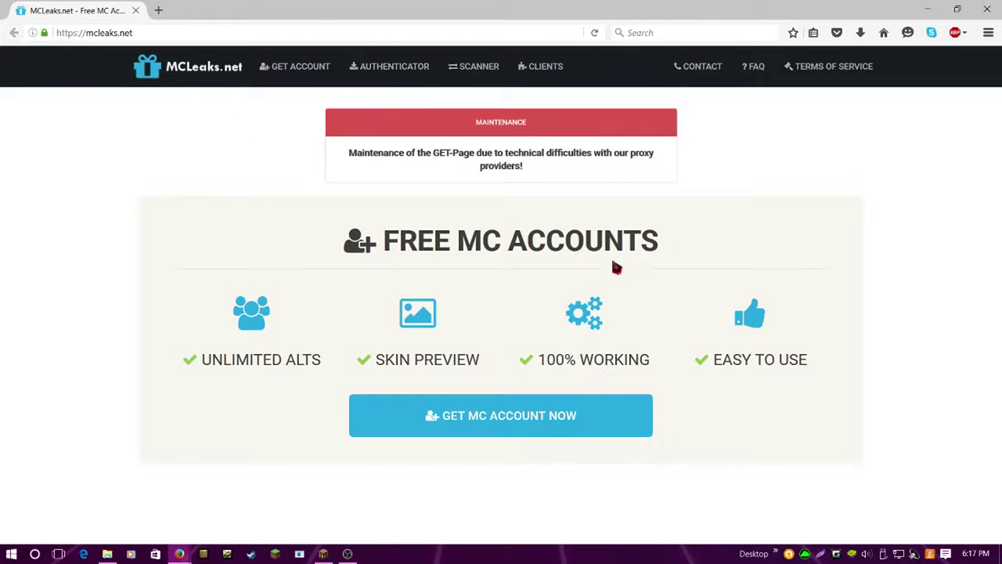
Download the Windows MCLeaksAuthenticator.zip from the Authenticator page and open it from Downloads
click(381, 73)
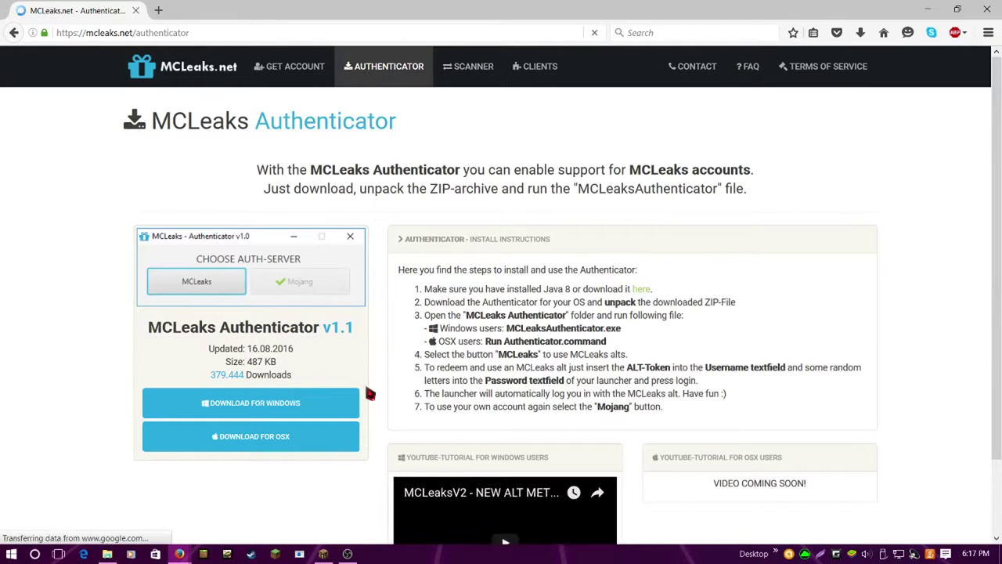
click(296, 404)
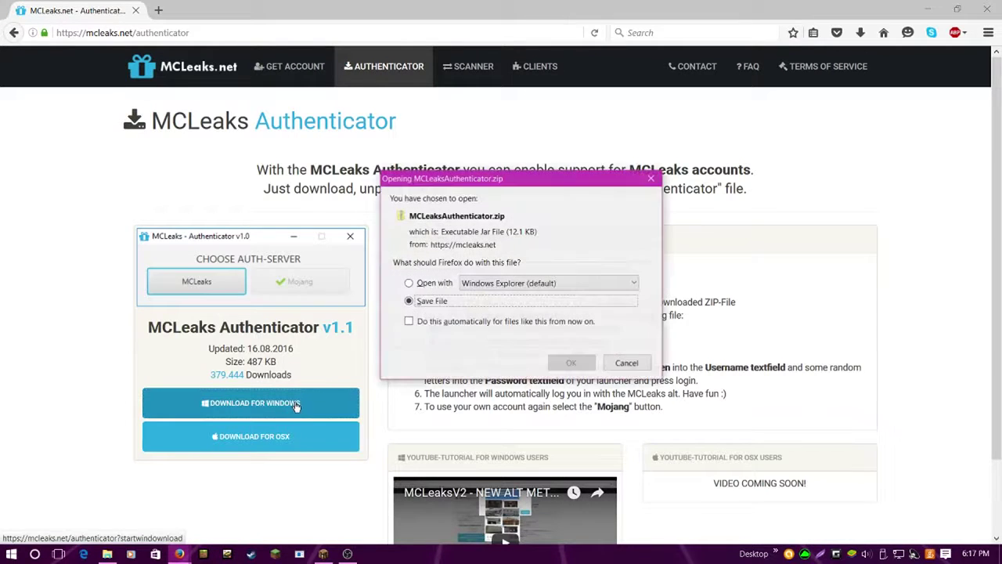
click(572, 363)
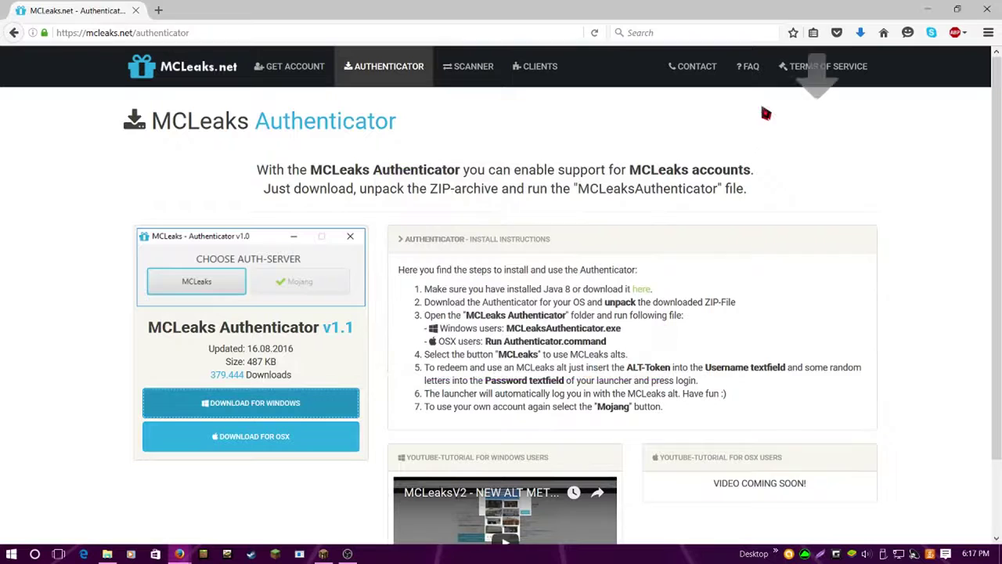
click(859, 33)
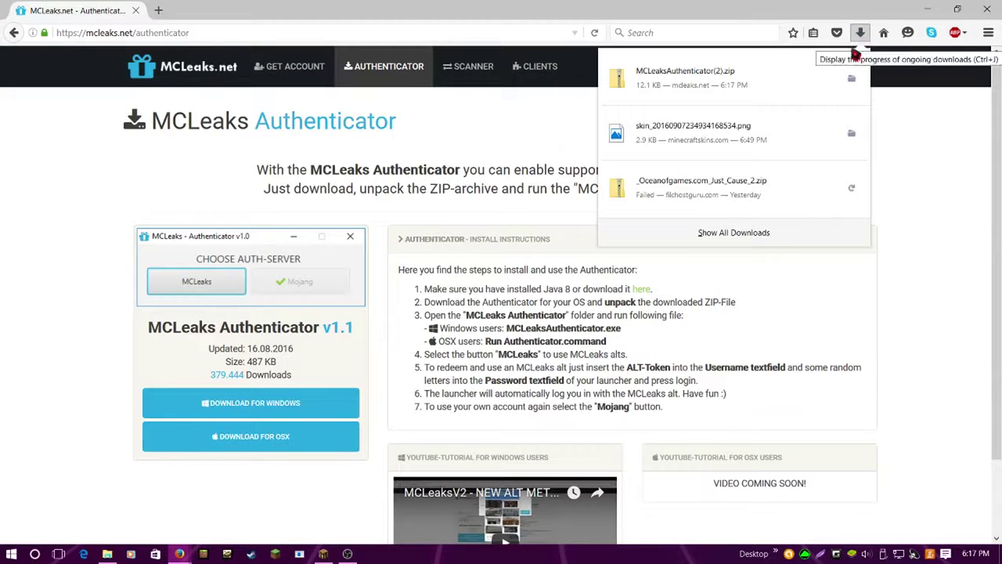
click(711, 97)
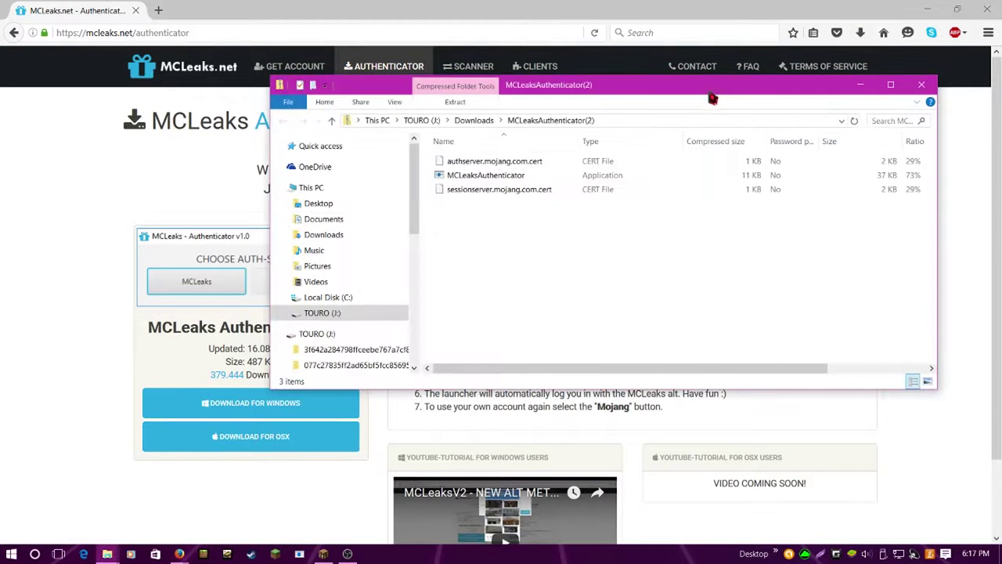
Extract all files from the MCLeaksAuthenticator(2) ZIP into the suggested Downloads folder
double_click(501, 176)
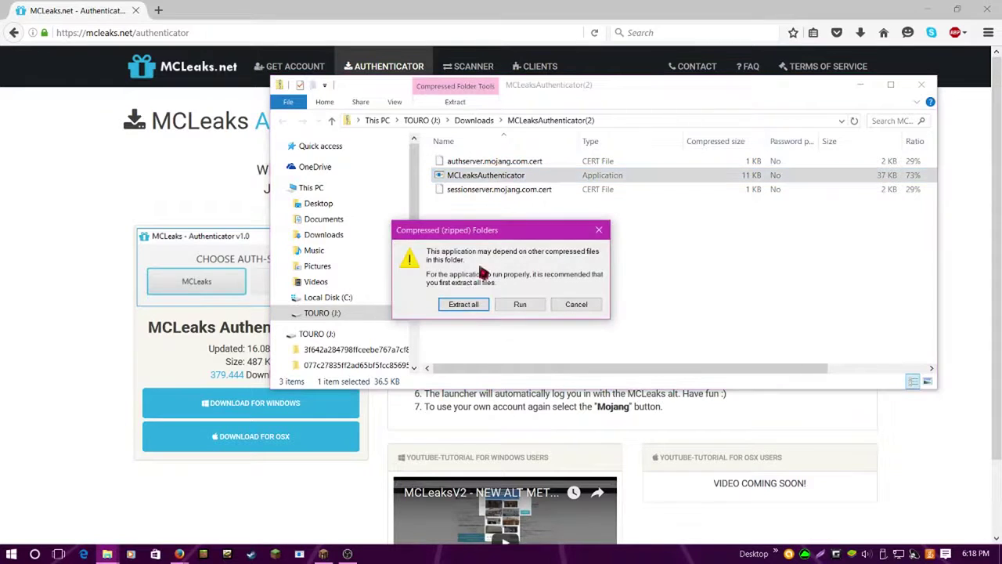
click(462, 304)
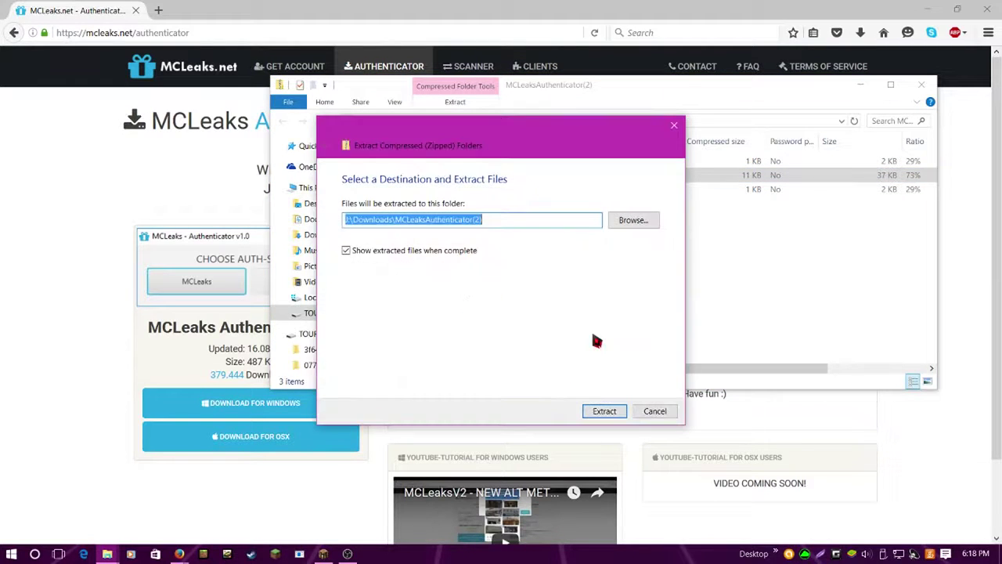
click(603, 412)
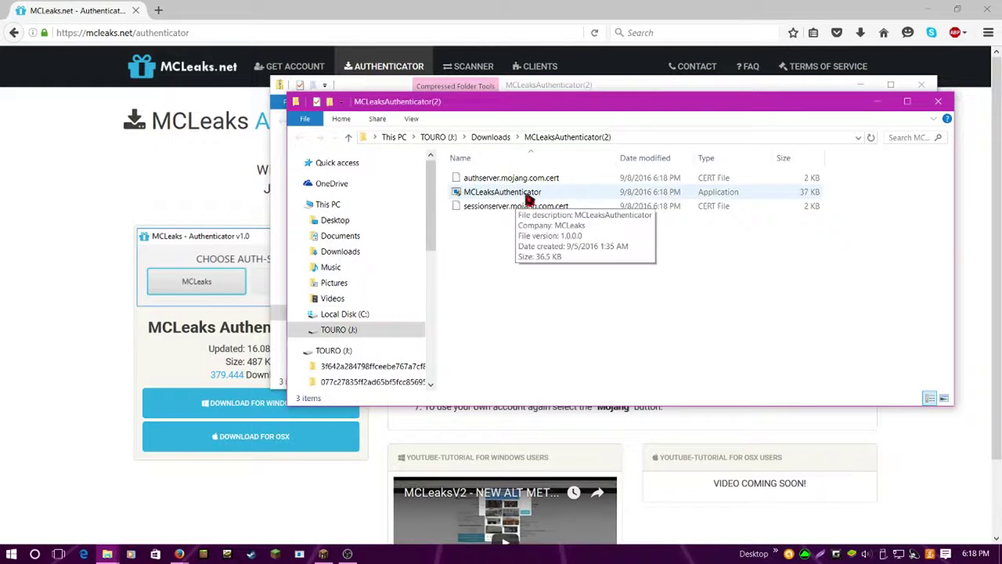
Launch the extracted MCLeaksAuthenticator and approve the SmartScreen prompt with the account password
key(alt+Tab)
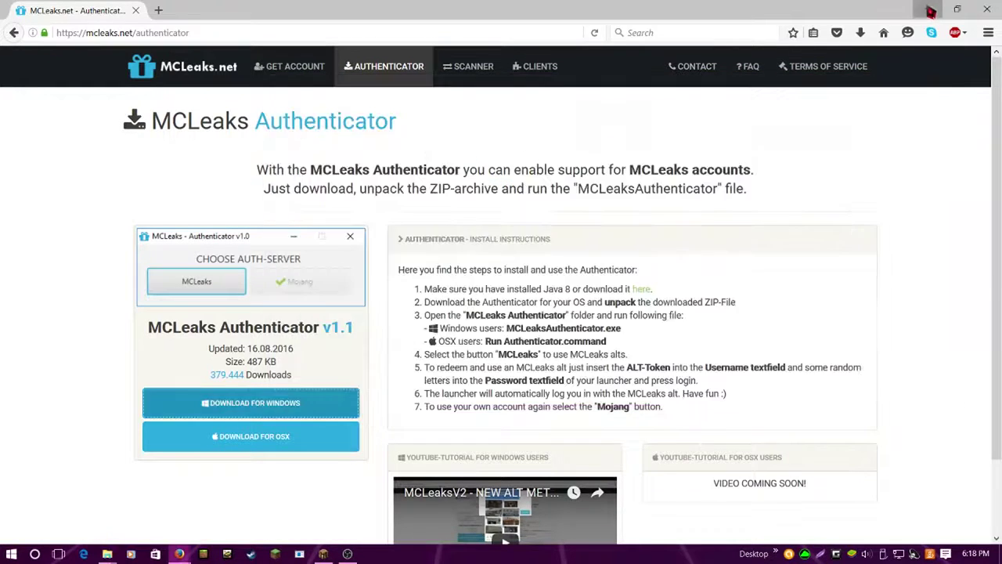
key(super+Down)
click(527, 202)
double_click(528, 198)
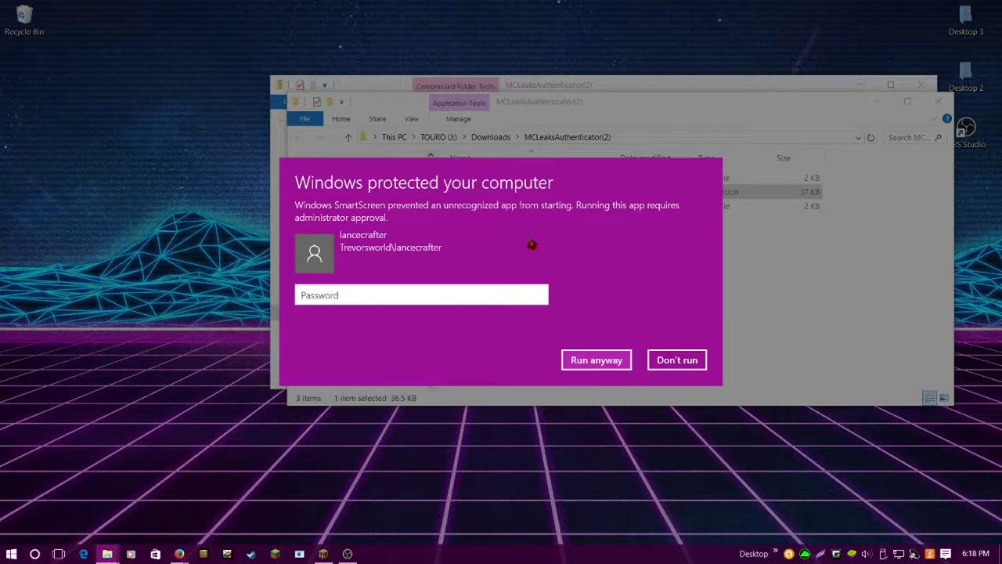
text(a)
key(BackSpace)
key(BackSpace)
key(BackSpace)
text(a)
key(Return)
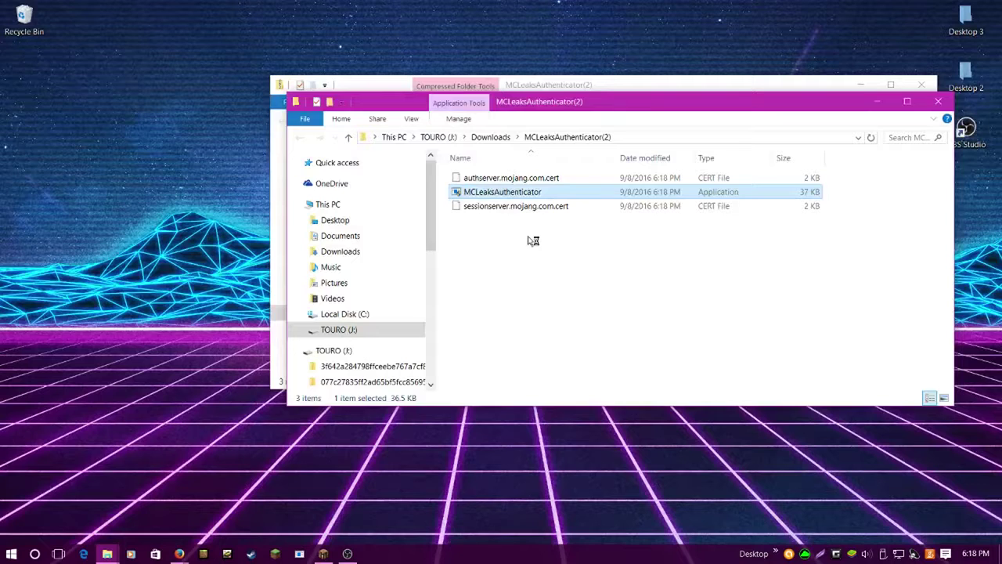
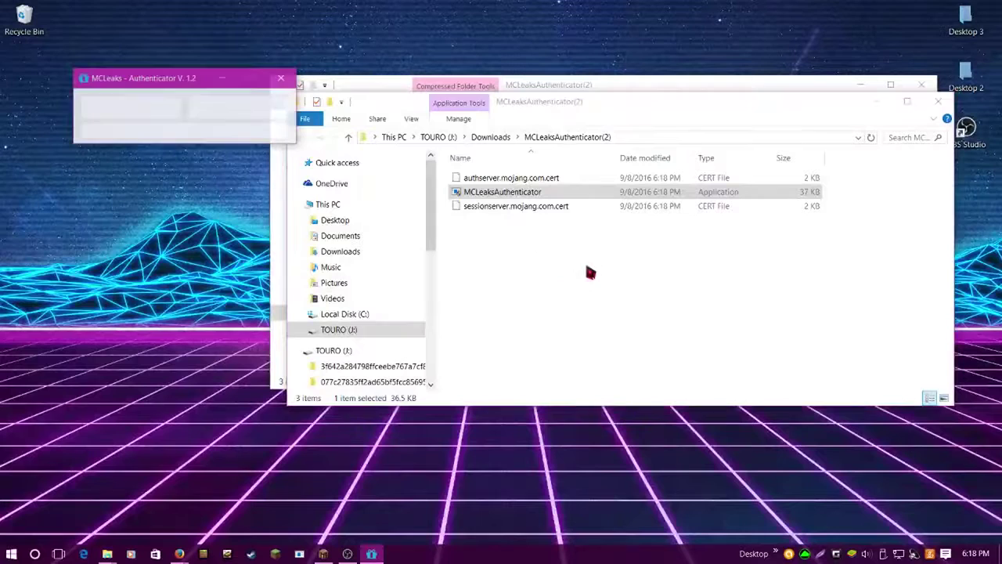
Move the MCLeaks Authenticator window to the top-left corner and minimize both File Explorer windows
drag(180, 86, 135, 33)
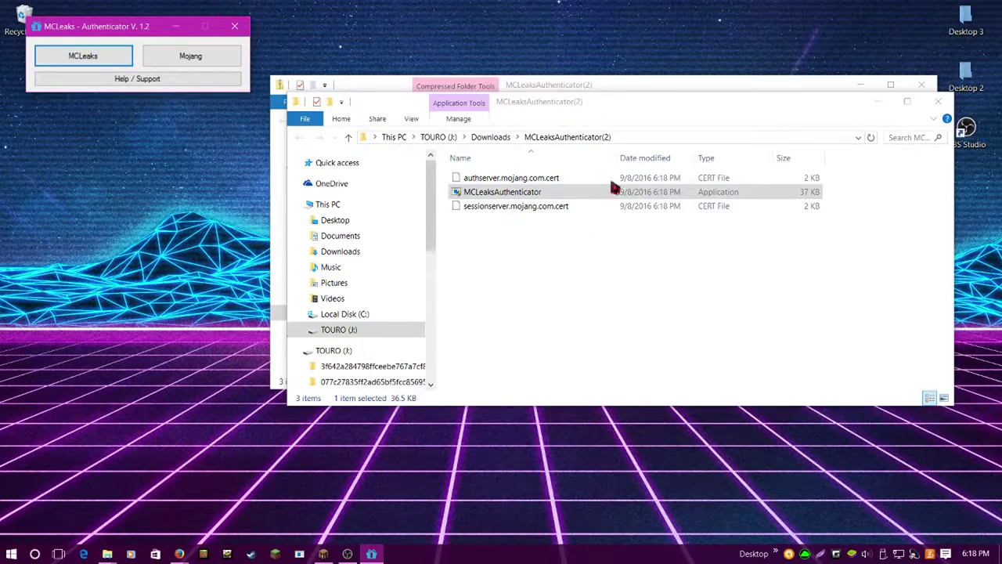
click(877, 101)
click(862, 86)
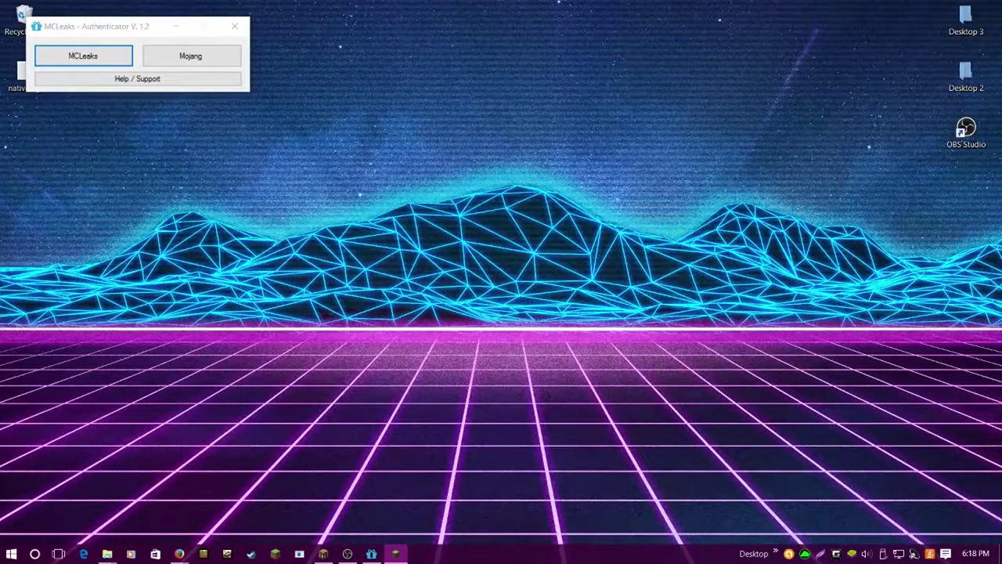
Bring the Minecraft Launcher onto the desktop, keep the first saved user, and shift it right
drag(748, 162, 245, 87)
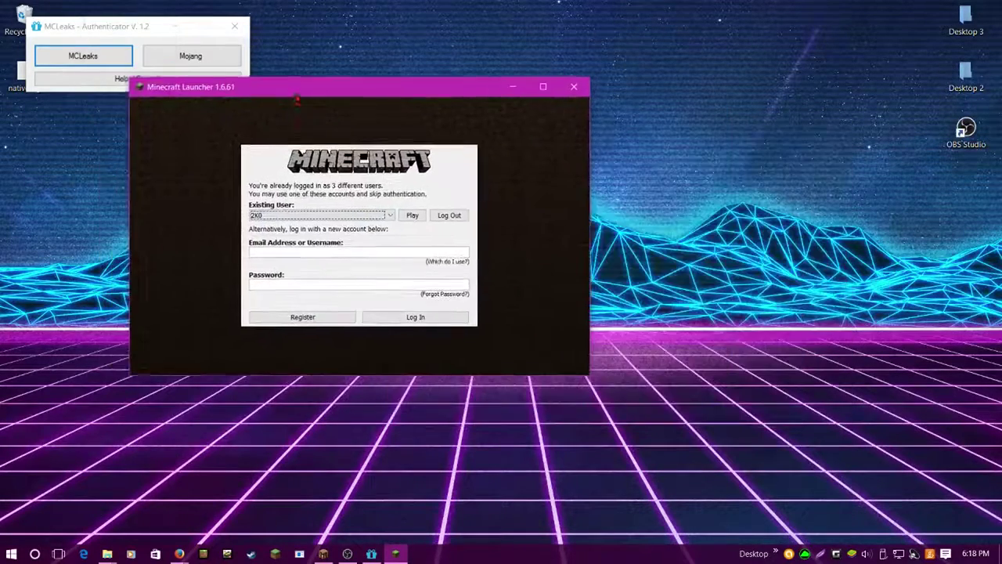
click(321, 219)
click(252, 227)
click(331, 217)
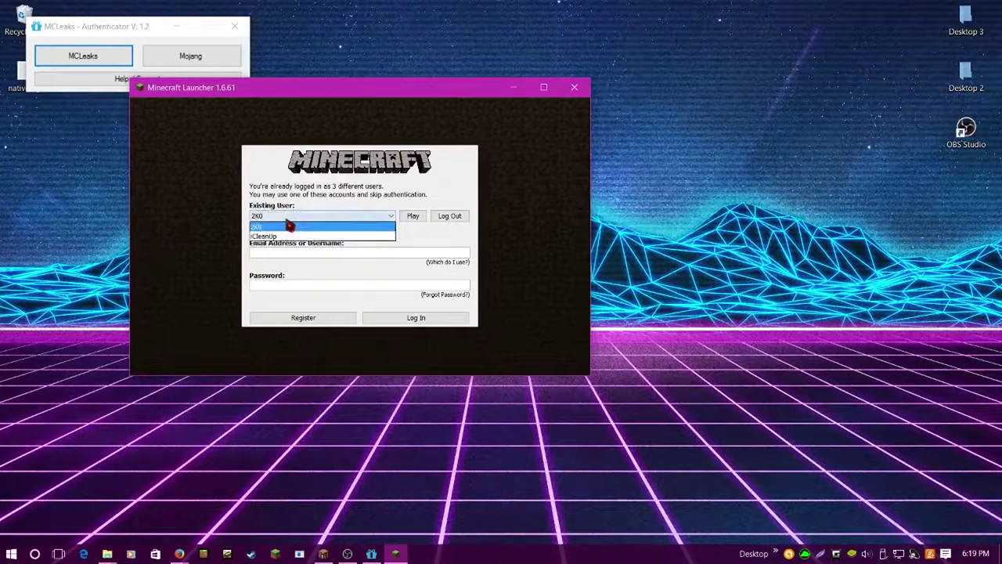
click(290, 226)
drag(317, 87, 445, 98)
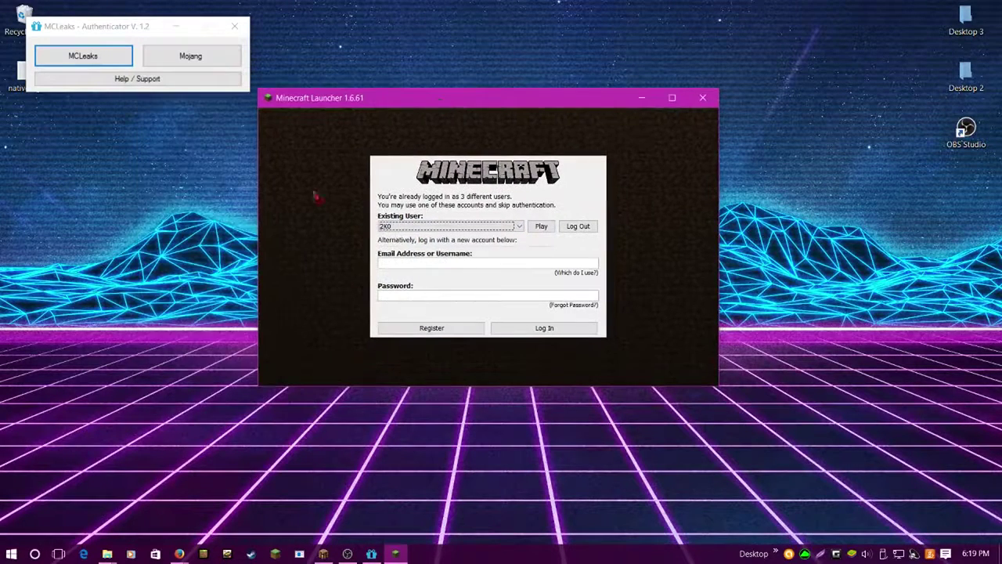
Switch the authenticator to MCLeaks mode for MinecraftLauncher, closing the launcher and acknowledging the restart notice
click(81, 56)
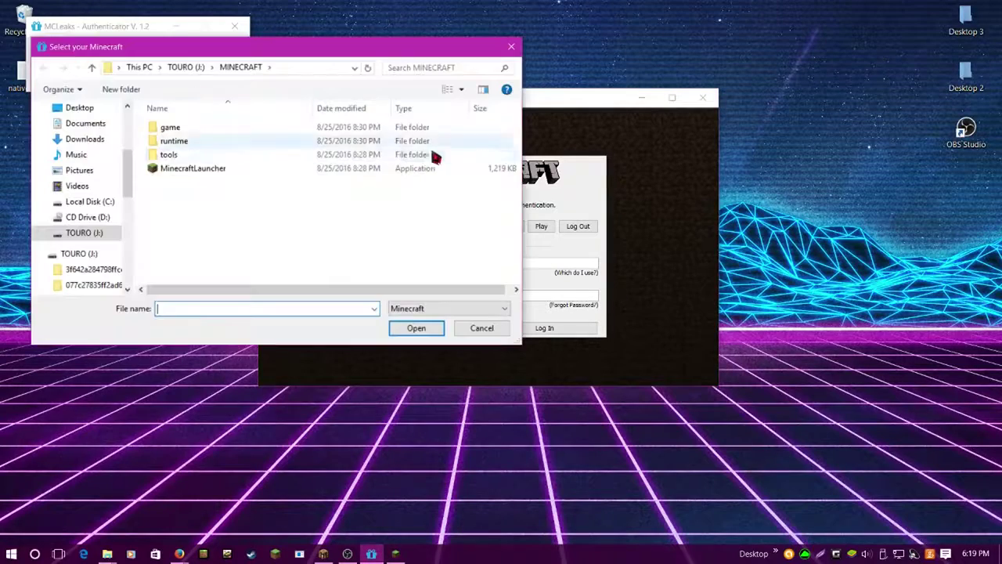
double_click(397, 170)
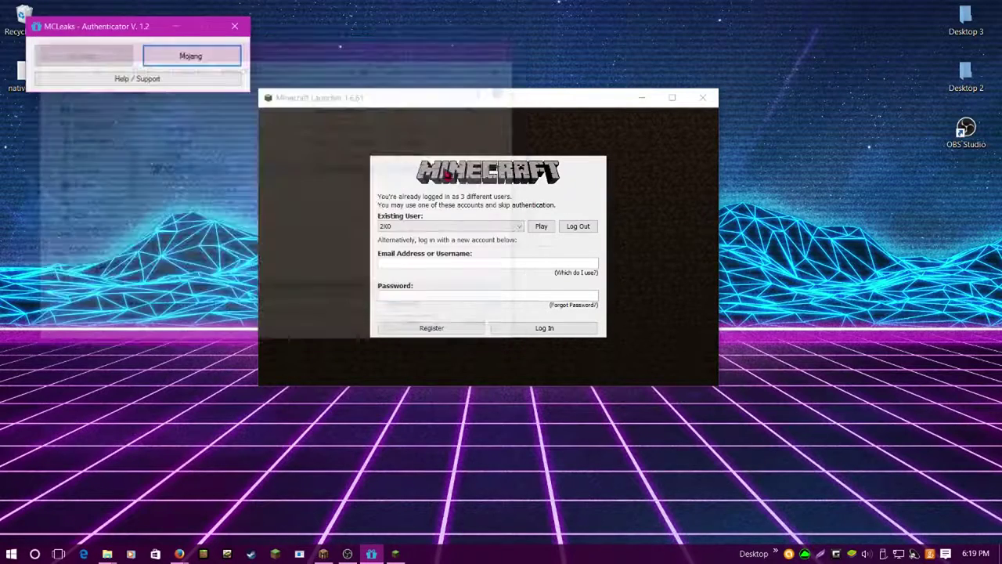
click(715, 109)
click(704, 98)
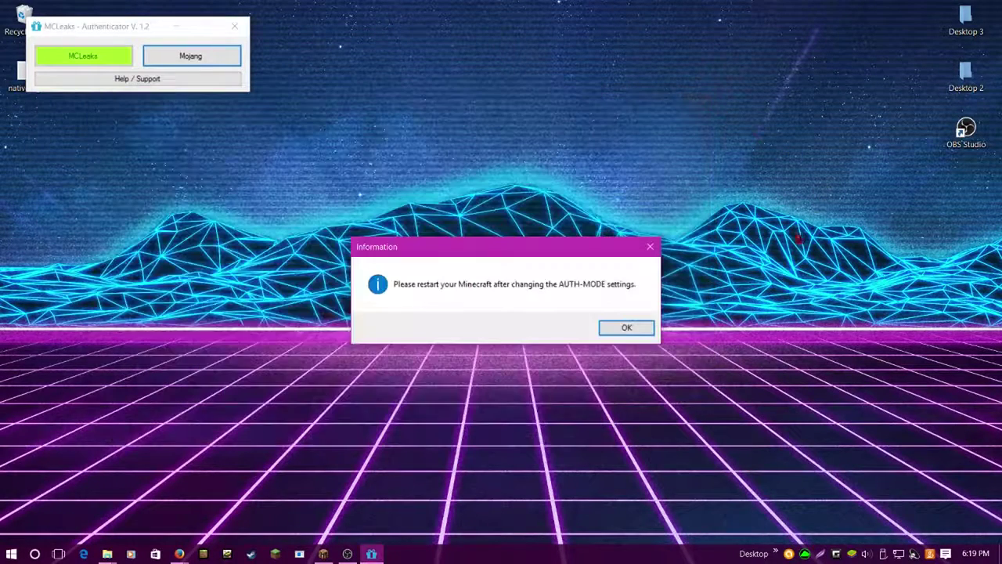
click(638, 331)
click(640, 329)
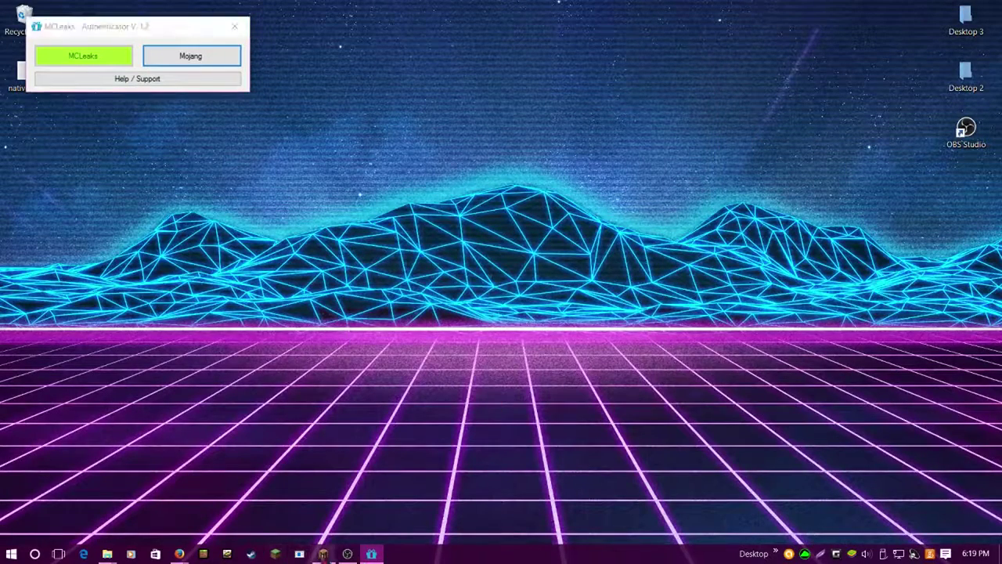
right_click(323, 554)
Close the leftover window, then restore the MCLeaks.net Firefox window to a smaller size beside the launcher
click(286, 528)
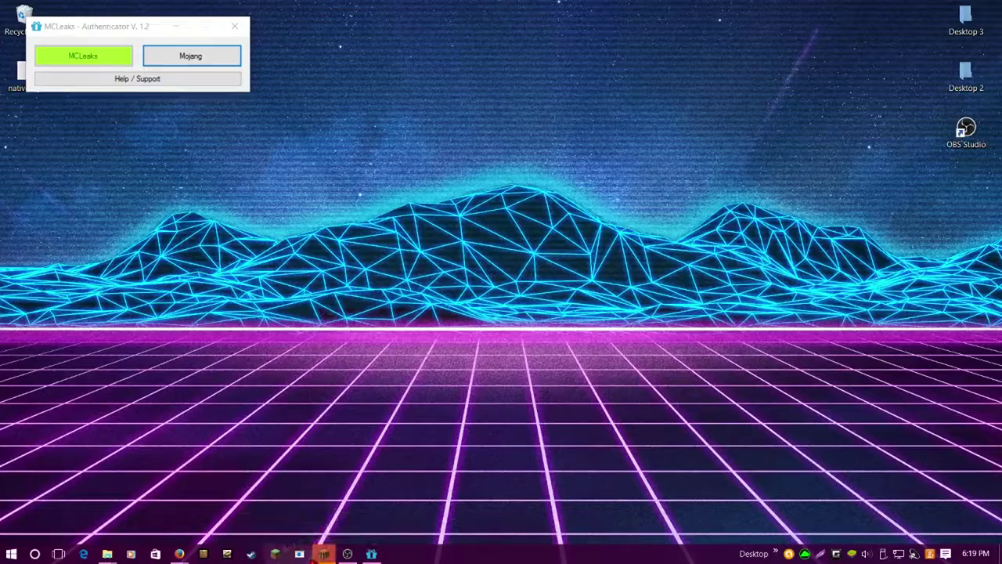
right_click(324, 554)
key(Escape)
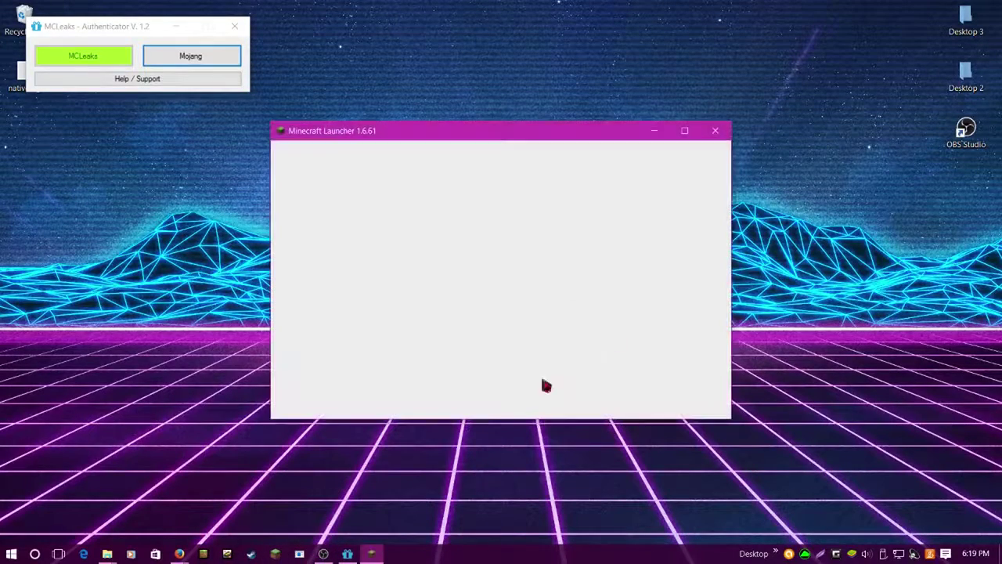
mouse_move(179, 554)
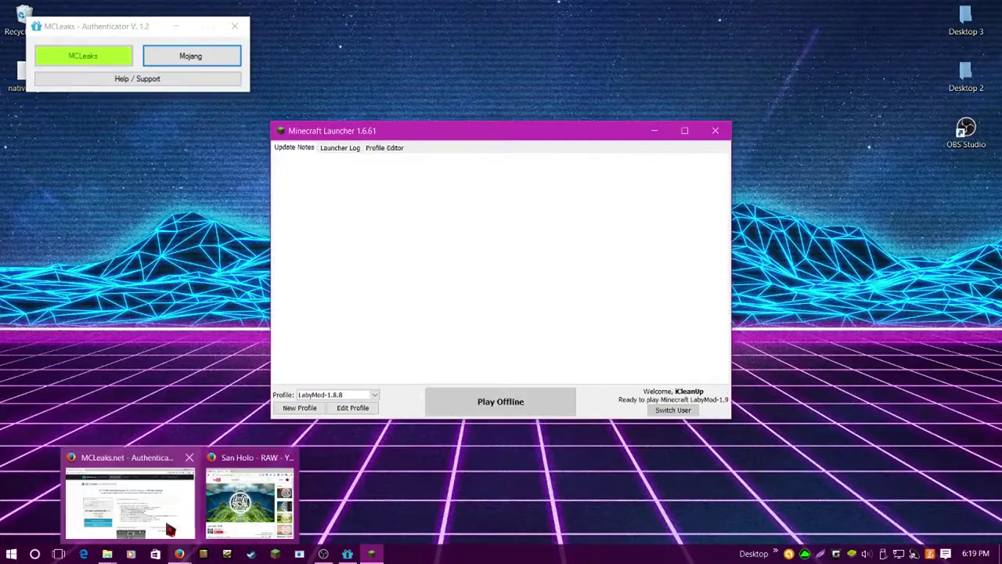
click(125, 501)
drag(558, 8, 712, 78)
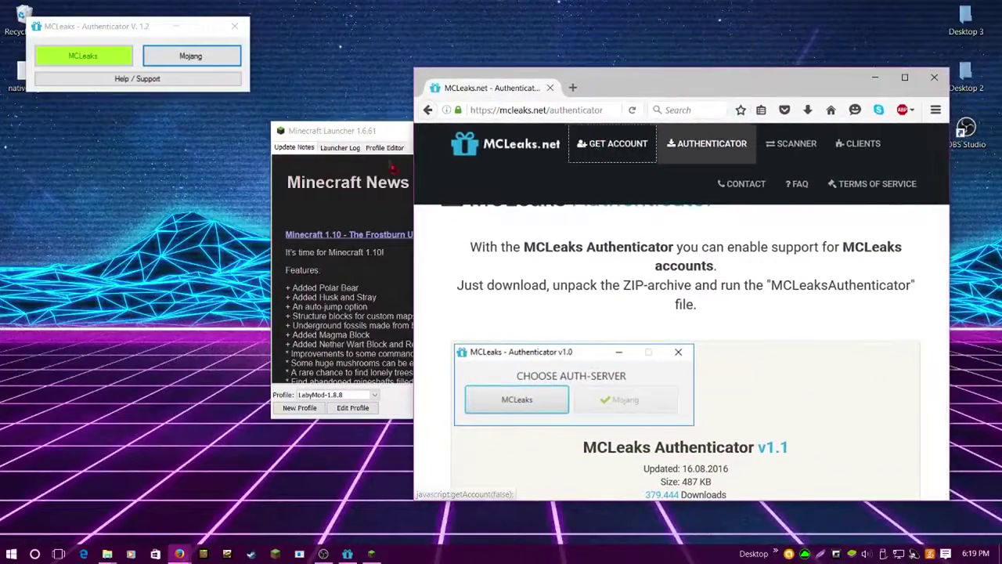
Pass the store-front reCAPTCHA image challenge on MCLeaks.net and request a free alt account
click(588, 145)
drag(357, 135, 153, 101)
click(774, 215)
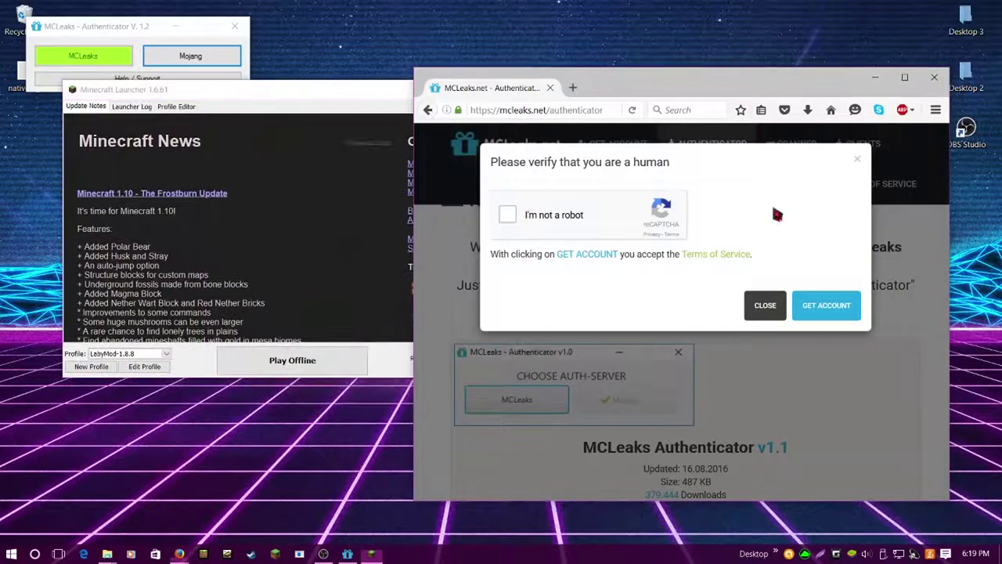
click(506, 216)
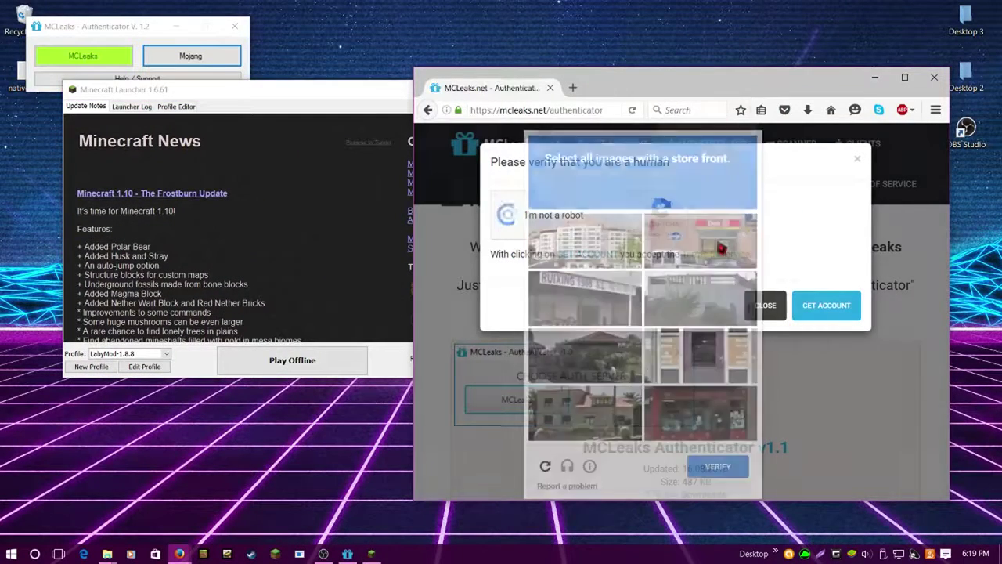
click(683, 239)
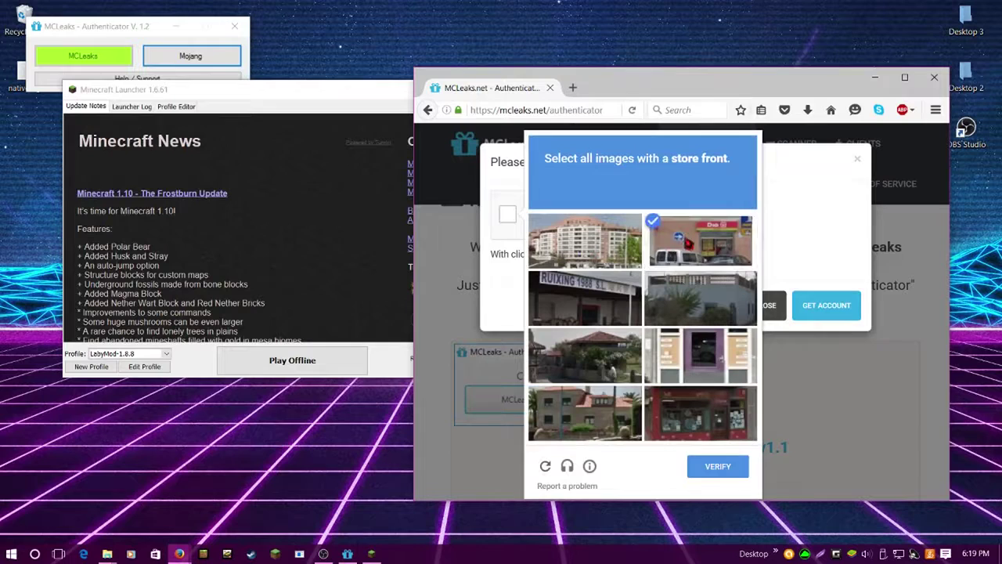
click(560, 283)
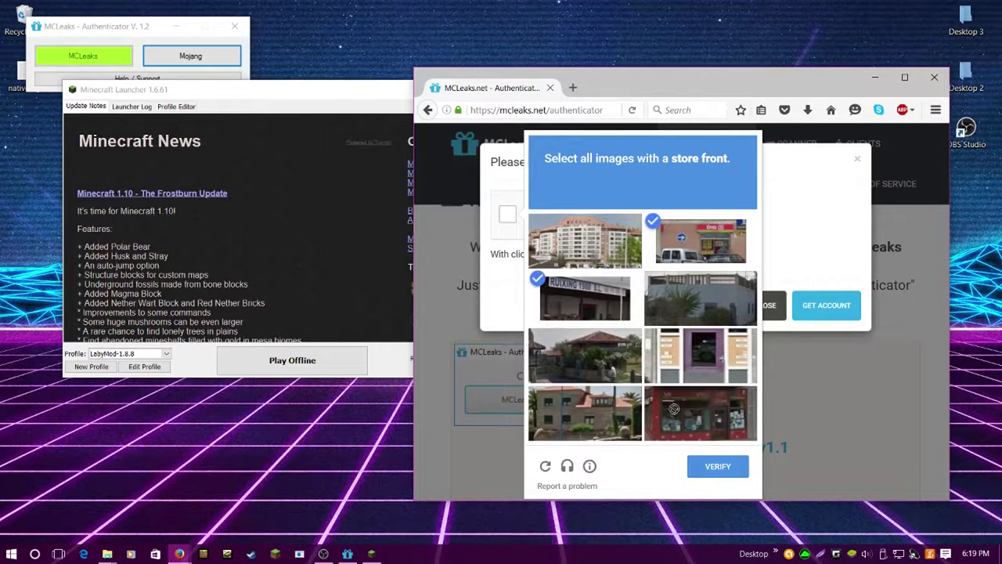
click(698, 436)
click(719, 467)
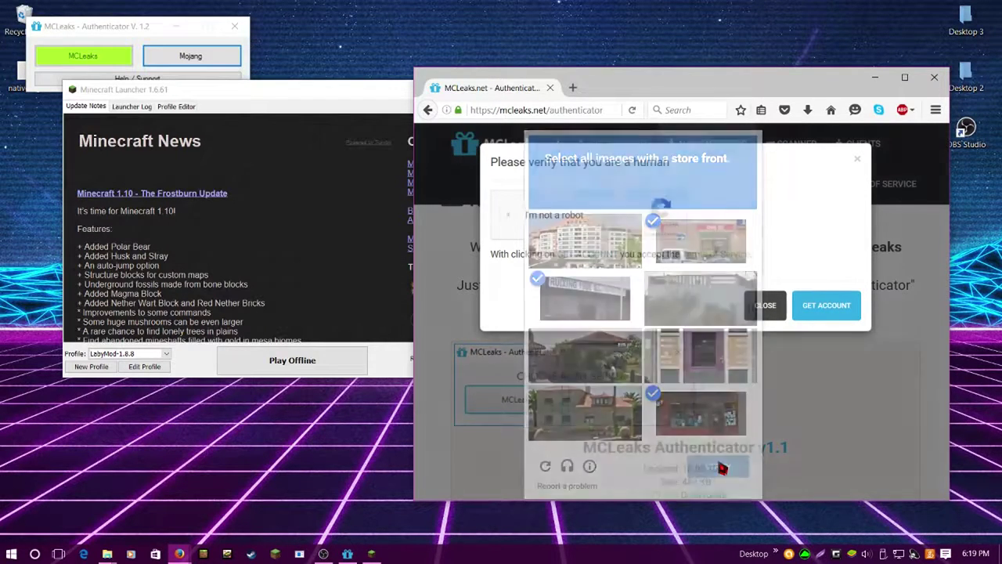
click(832, 306)
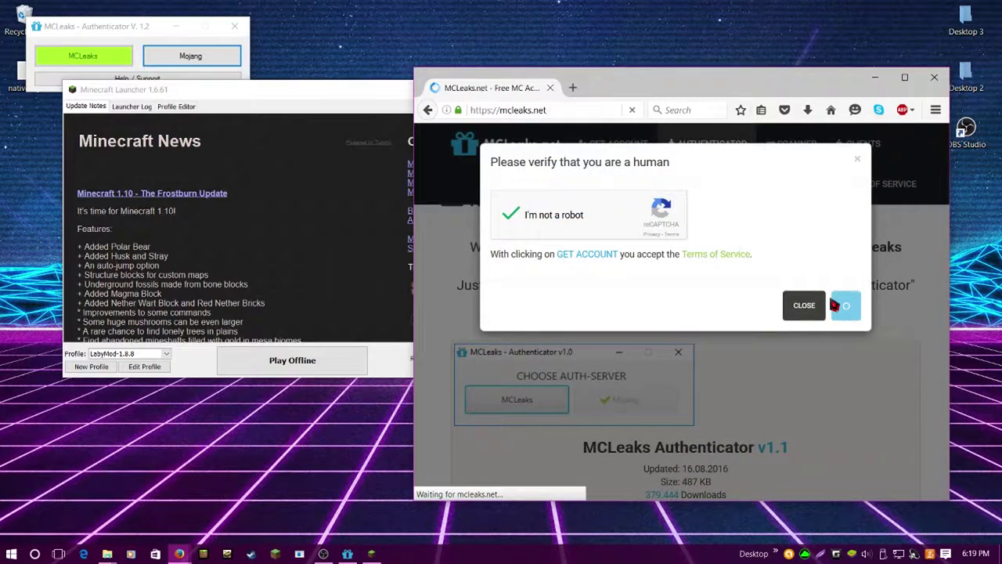
Retry from Free MC Accounts, passing the grass-image reCAPTCHA challenge and requesting the alt account again
scroll(745, 318, down, 3)
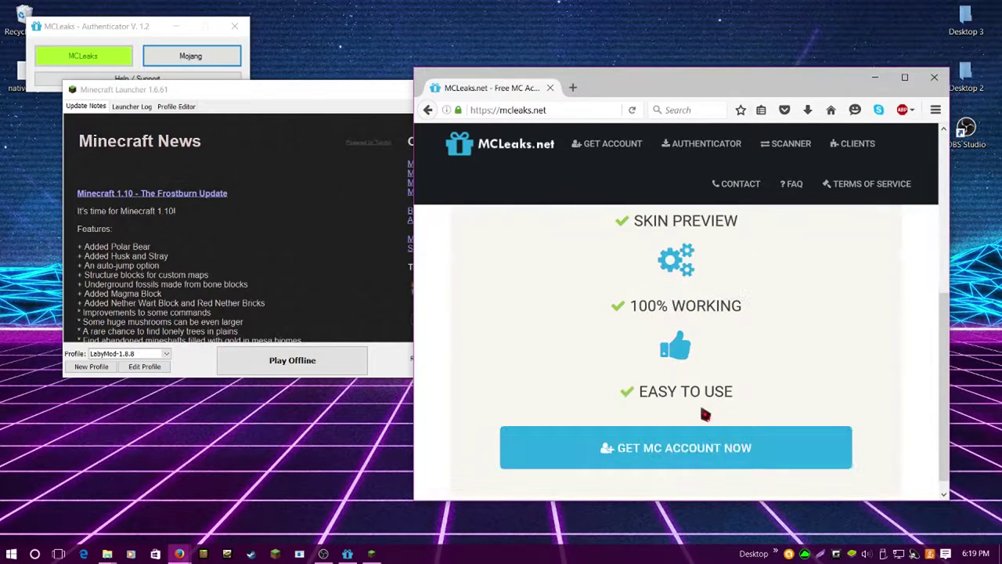
click(692, 440)
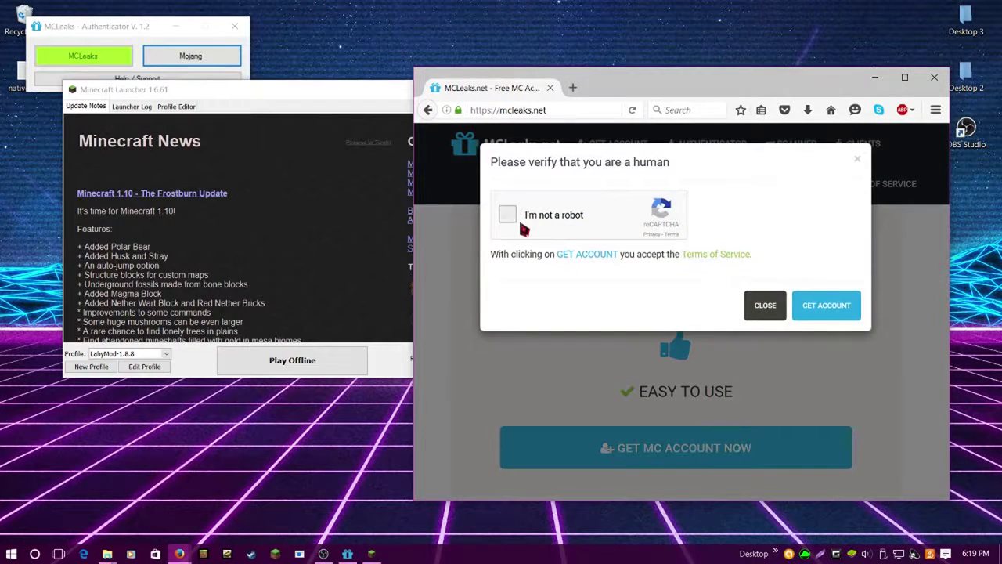
click(517, 219)
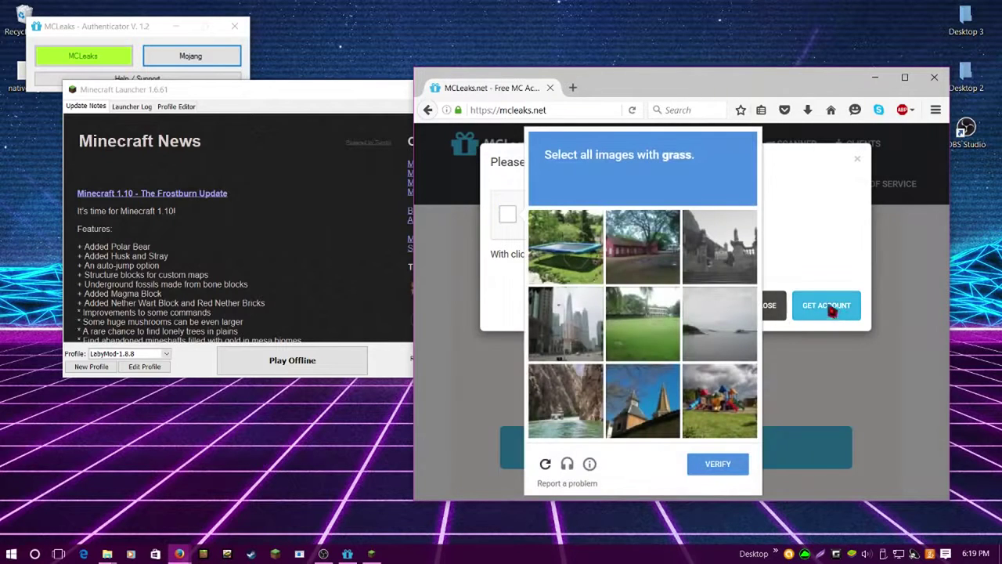
click(658, 329)
click(713, 417)
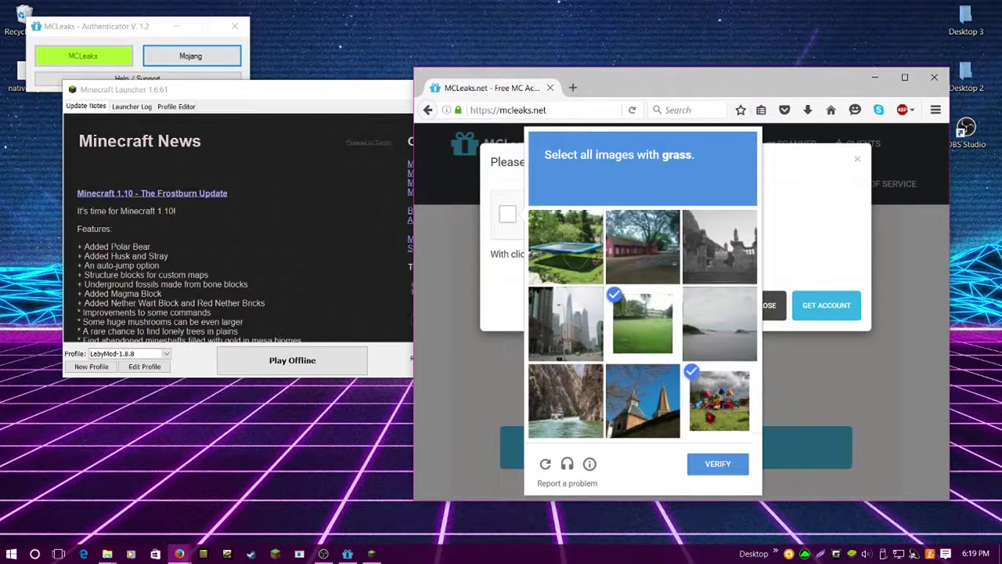
click(548, 244)
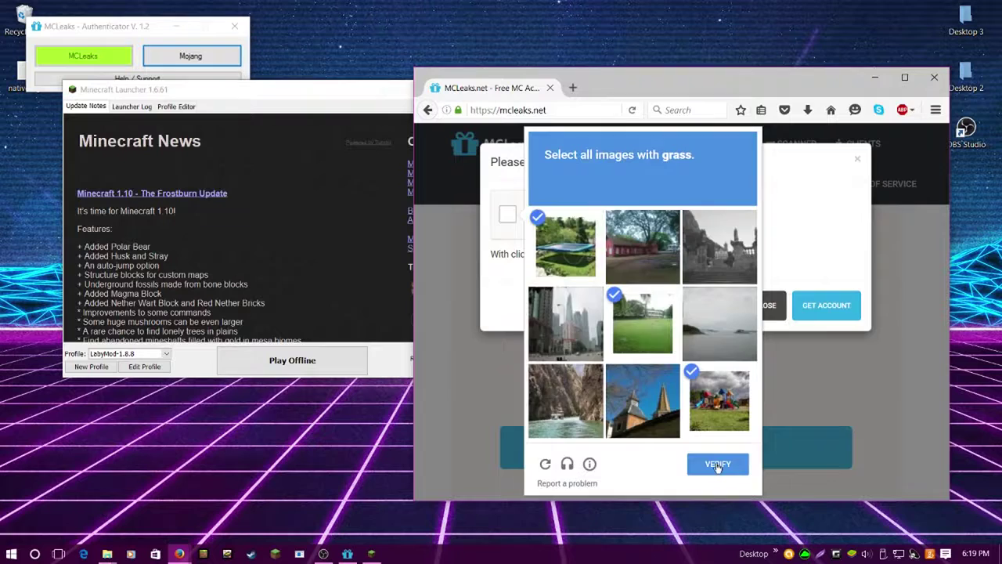
click(717, 465)
click(826, 307)
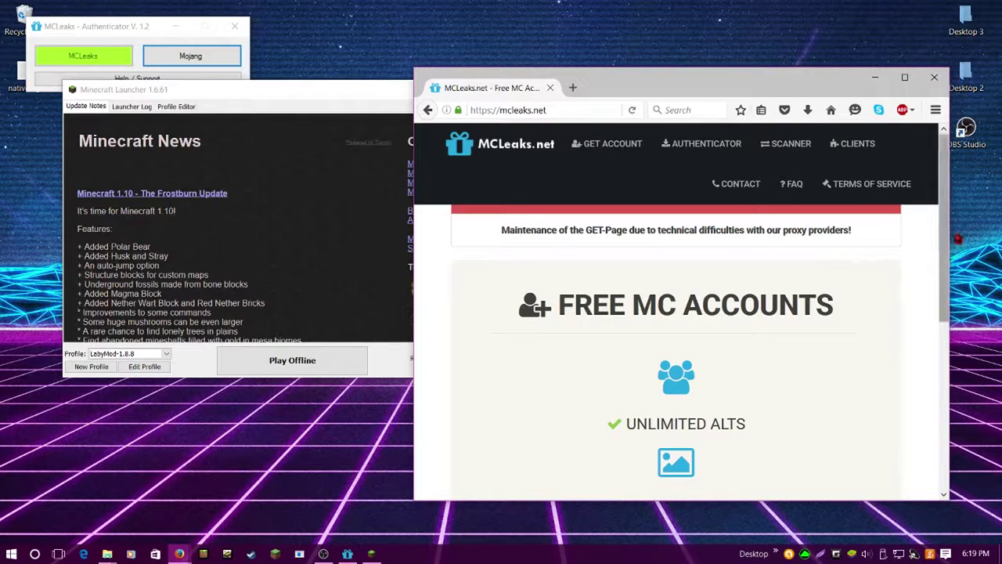
drag(943, 266, 955, 188)
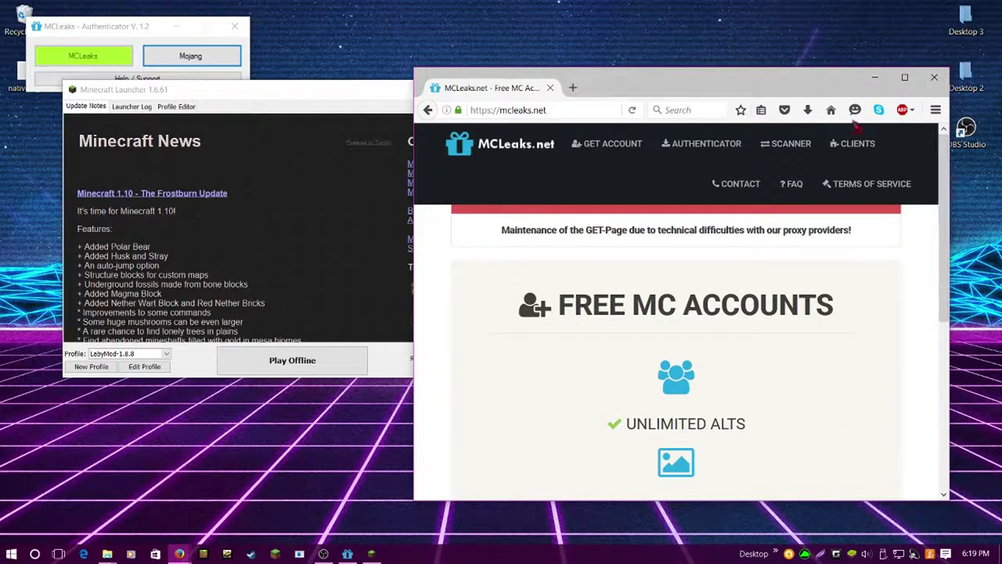
Hide Firefox, restore the launcher window, and enter the MCLeaks alt token in the Switch User username field
click(875, 76)
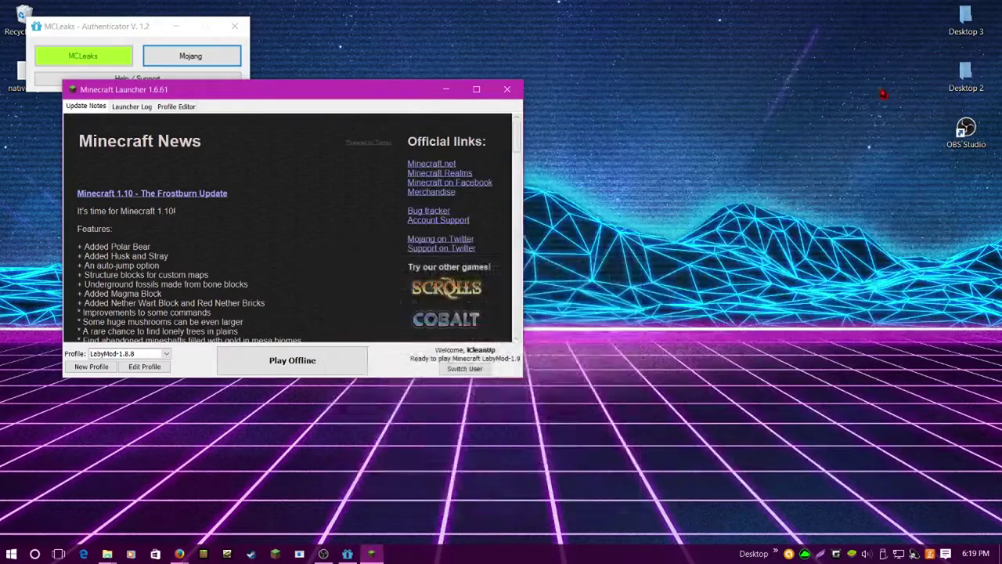
double_click(963, 23)
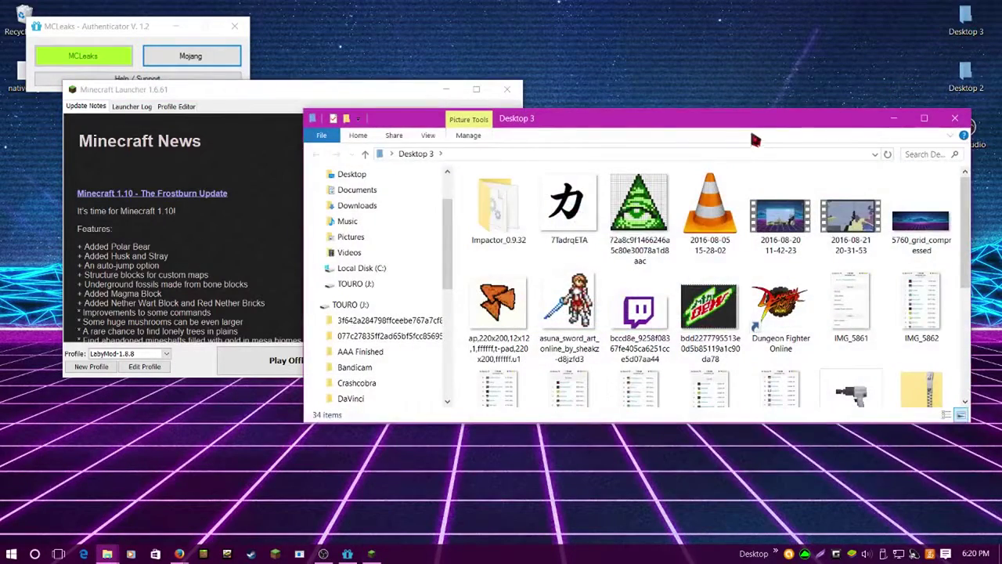
drag(756, 139, 1001, 117)
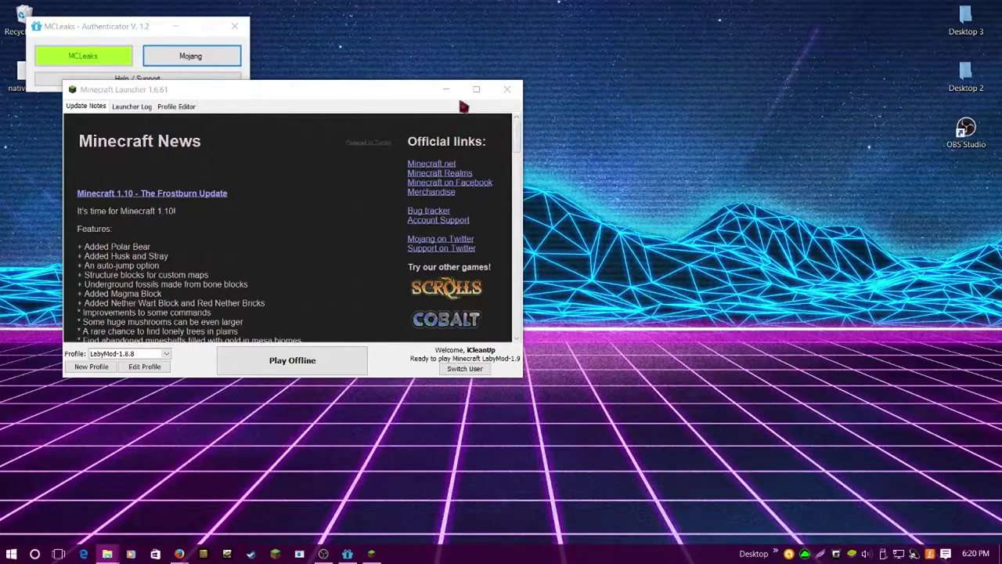
click(483, 99)
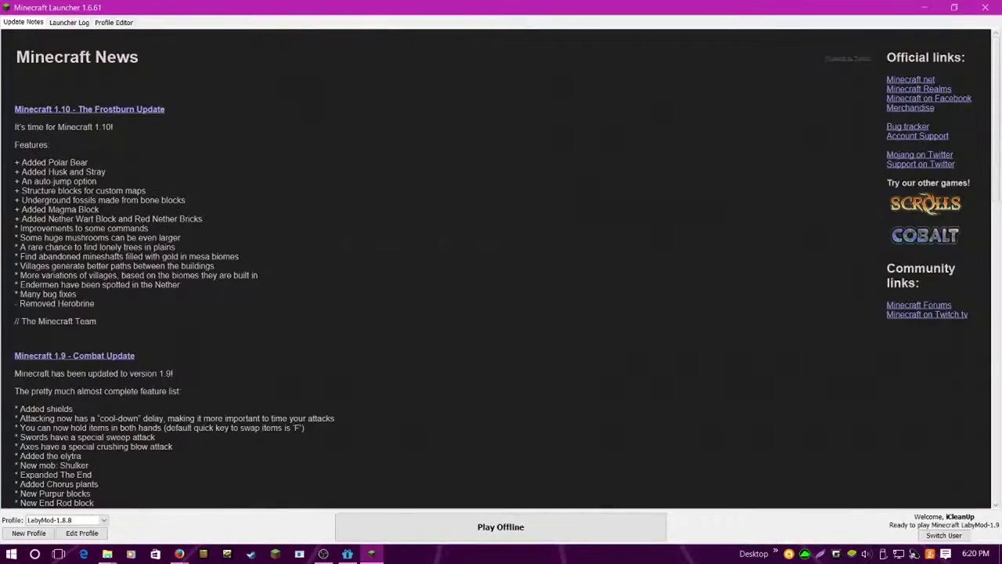
double_click(736, 8)
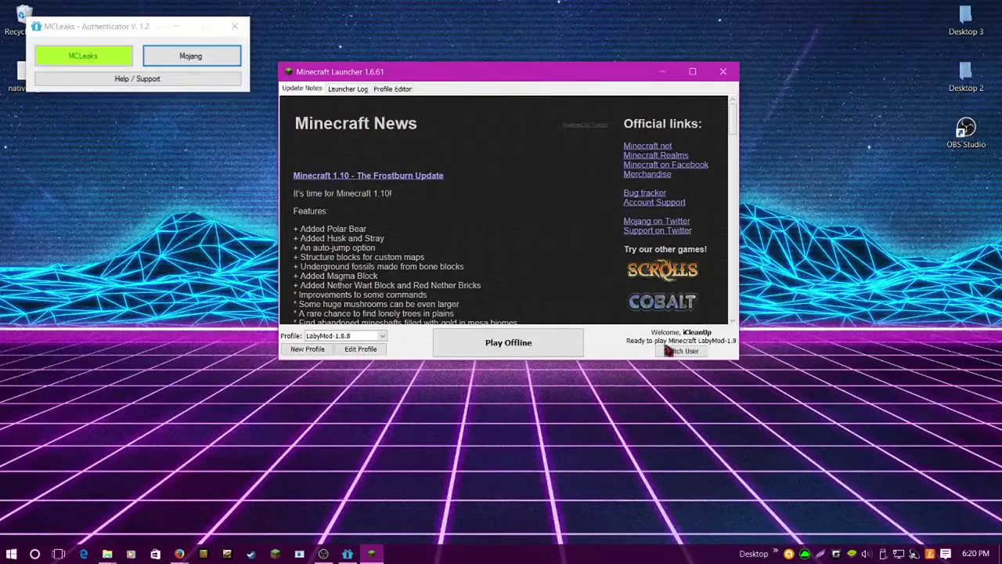
click(667, 351)
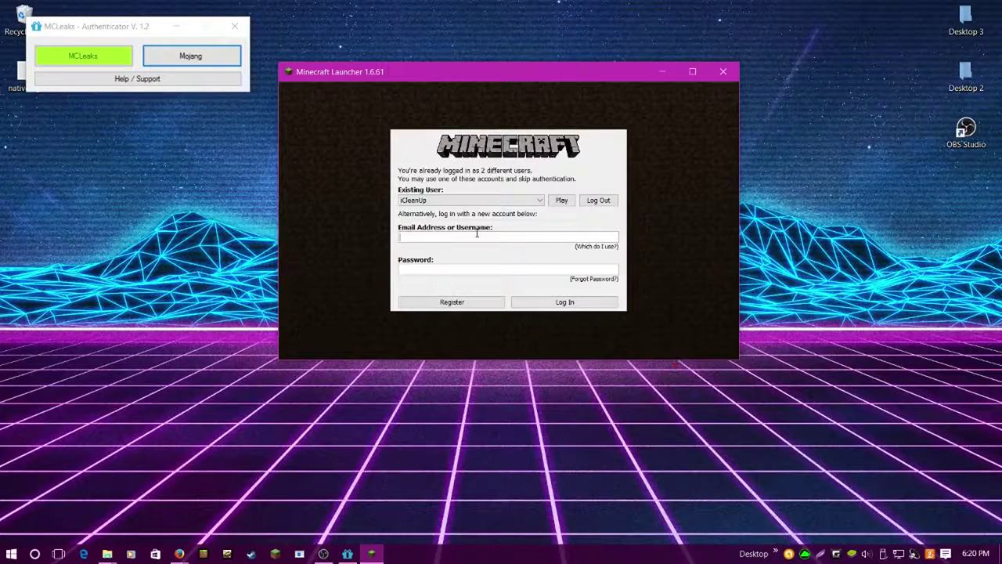
text(53ed6j)
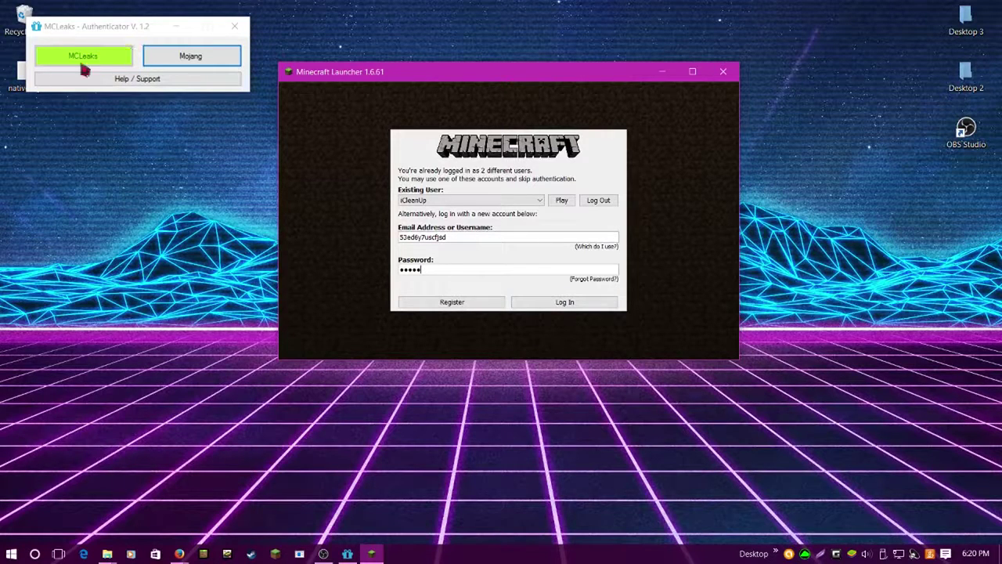
Log in with the MCLeaks alt account, switch MCLeaks Authenticator to Mojang, then close the launcher to restart
click(555, 301)
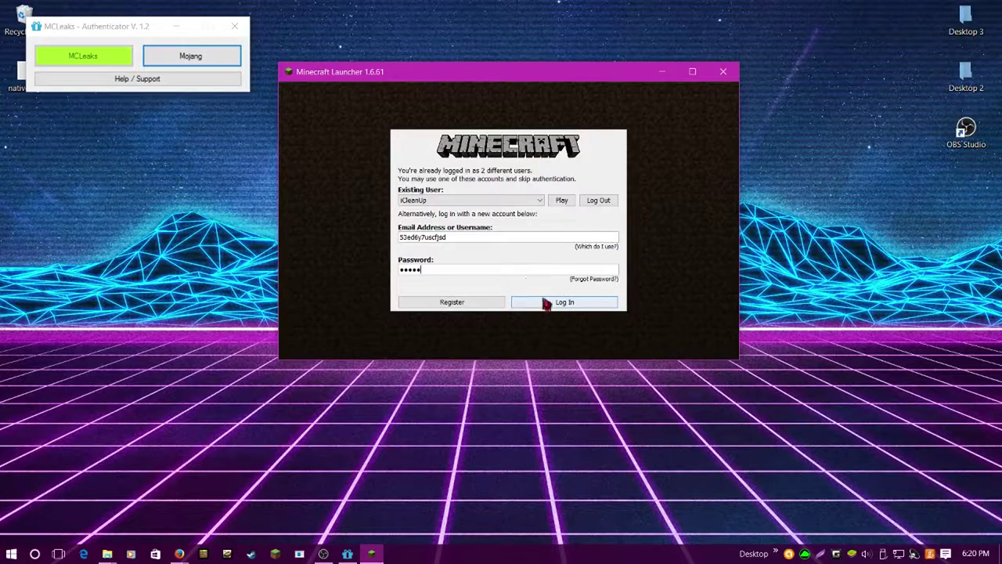
click(562, 199)
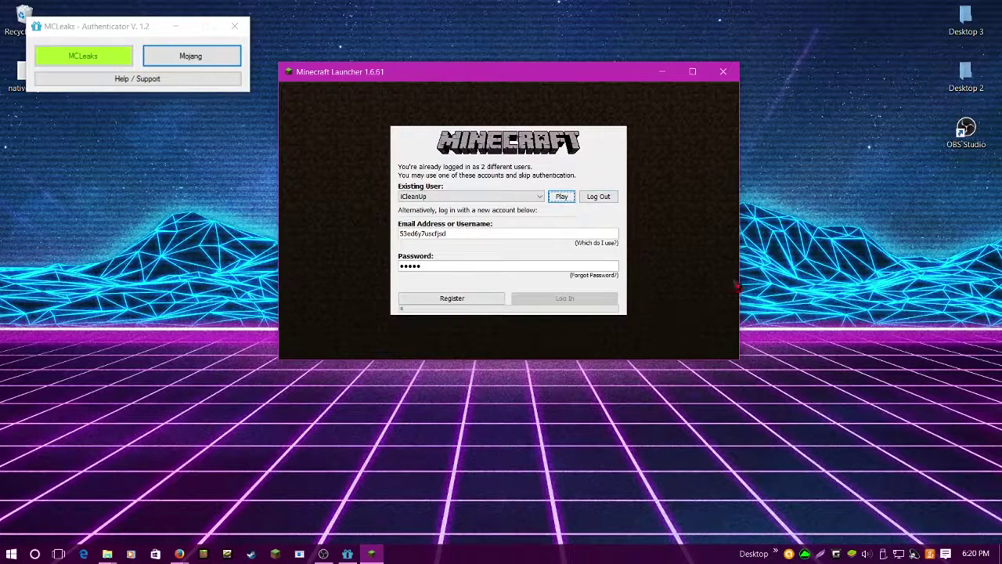
click(212, 56)
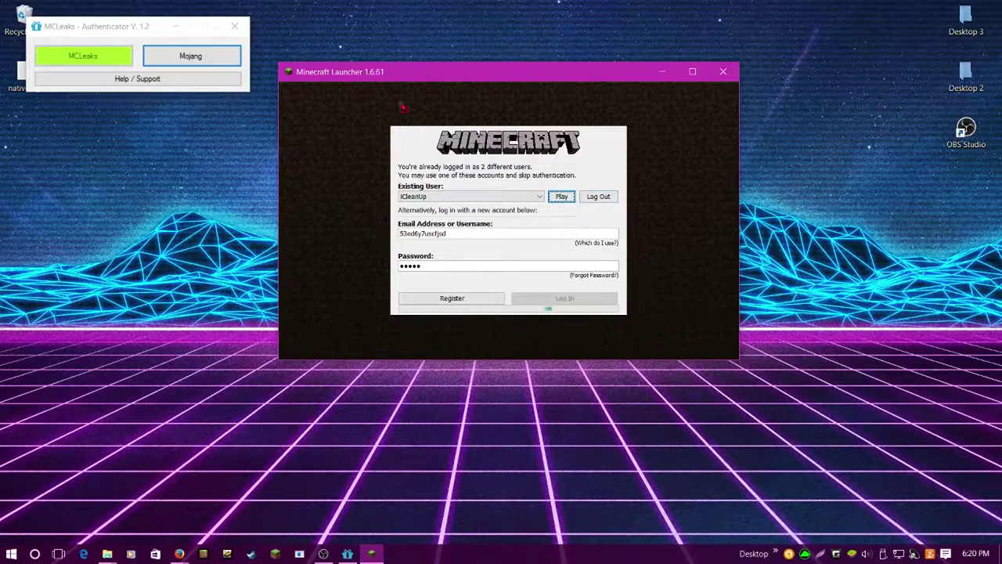
click(201, 62)
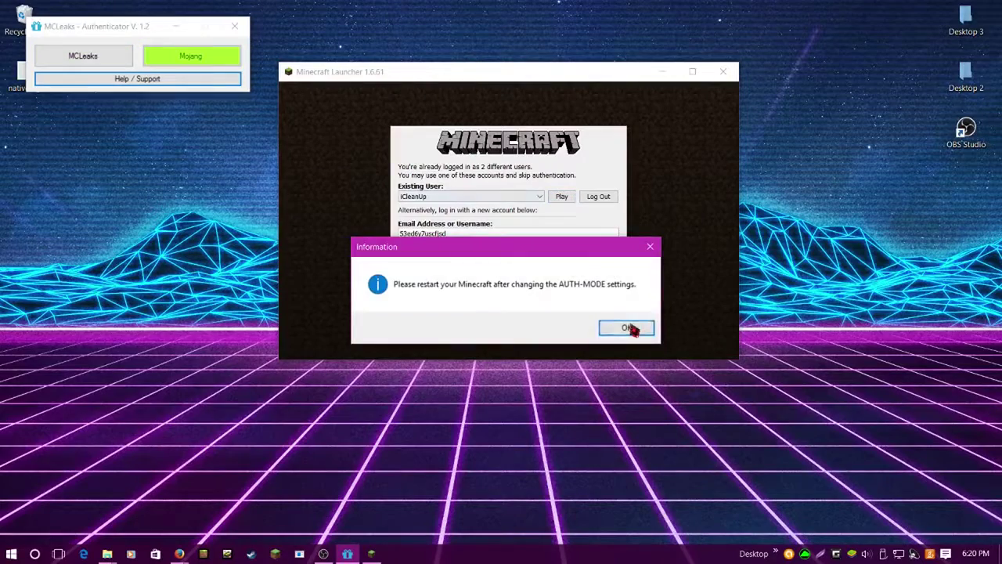
click(633, 328)
click(723, 71)
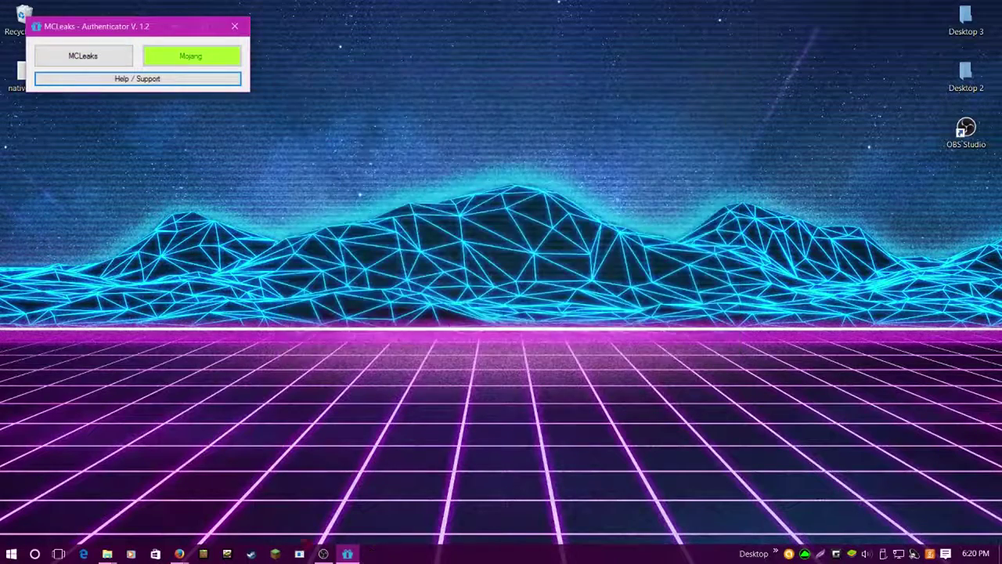